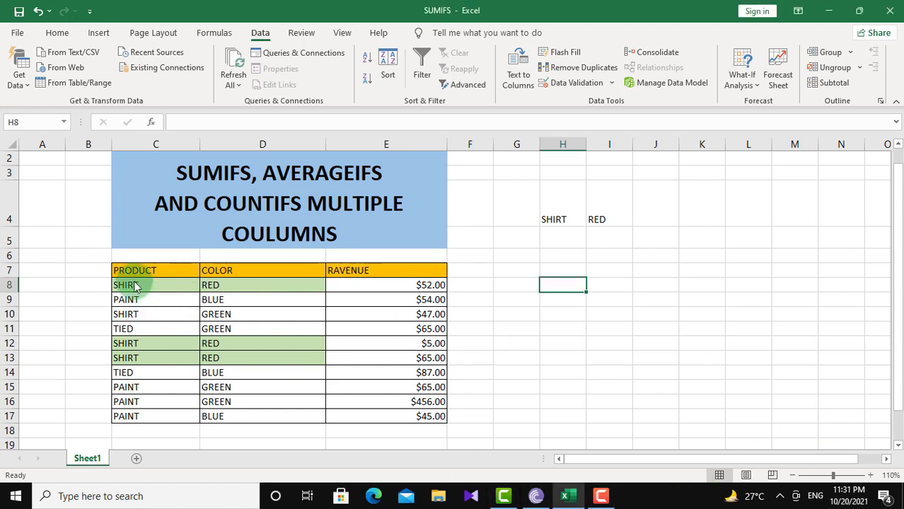
# Step: Review the first data row (SHIRT, RED, revenue) and select cell H8
pyautogui.click(187, 284)
pyautogui.click(232, 283)
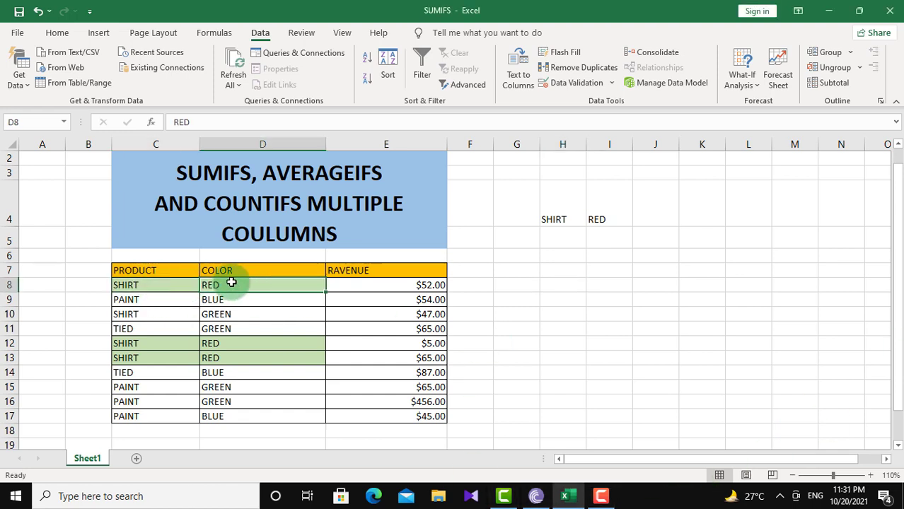
pyautogui.click(340, 281)
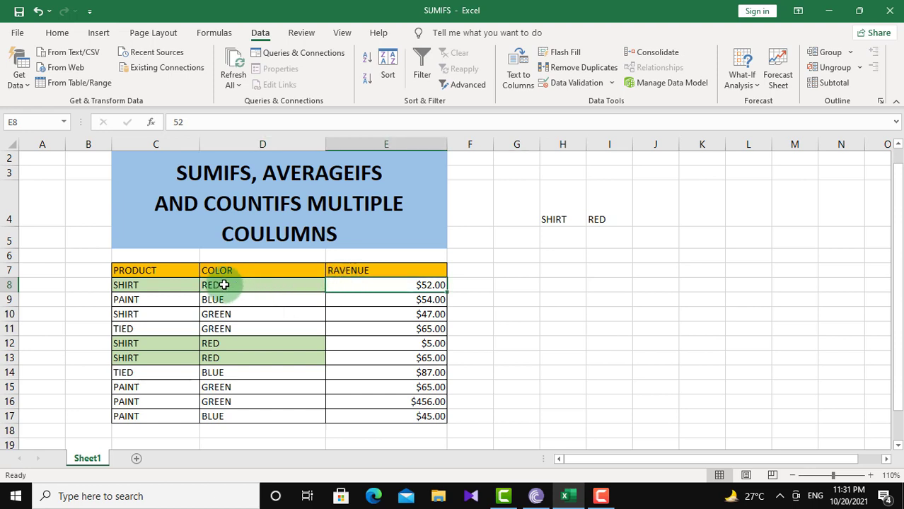
pyautogui.click(169, 286)
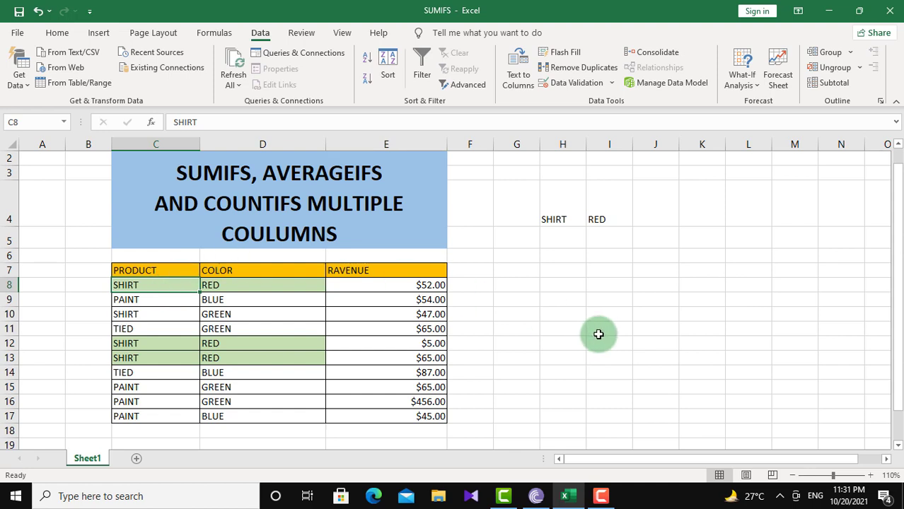
pyautogui.click(562, 286)
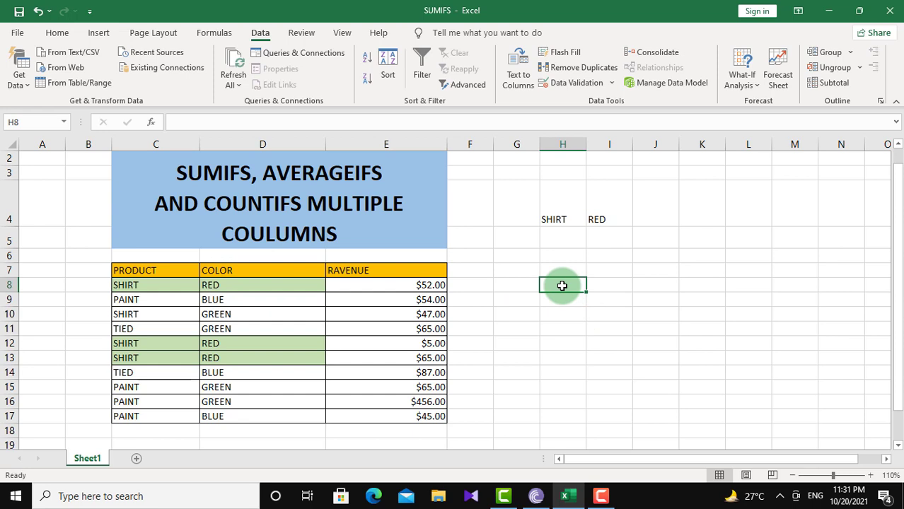
# Step: Begin =SUMIFS in H8 with sum range E8:E17 and criteria range C8:C17
pyautogui.write('=S')
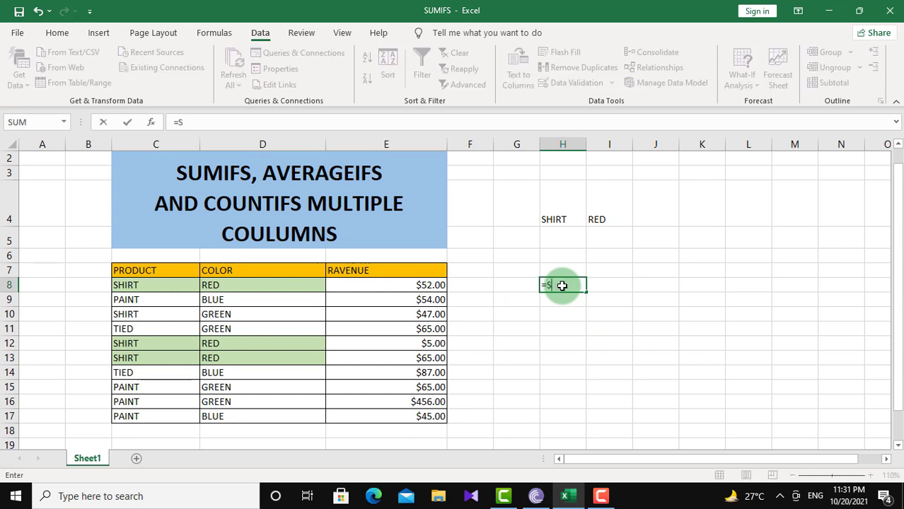
pyautogui.write('UM')
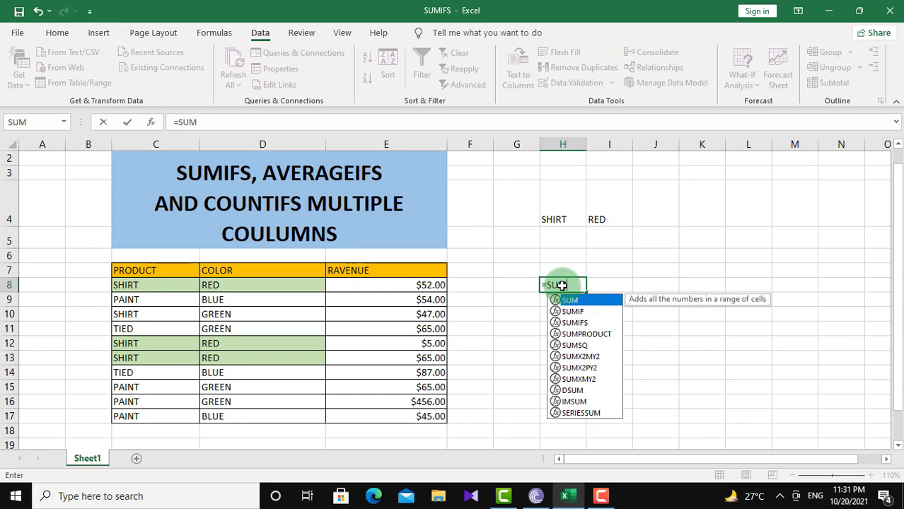
pyautogui.write('IF')
pyautogui.press('Down')
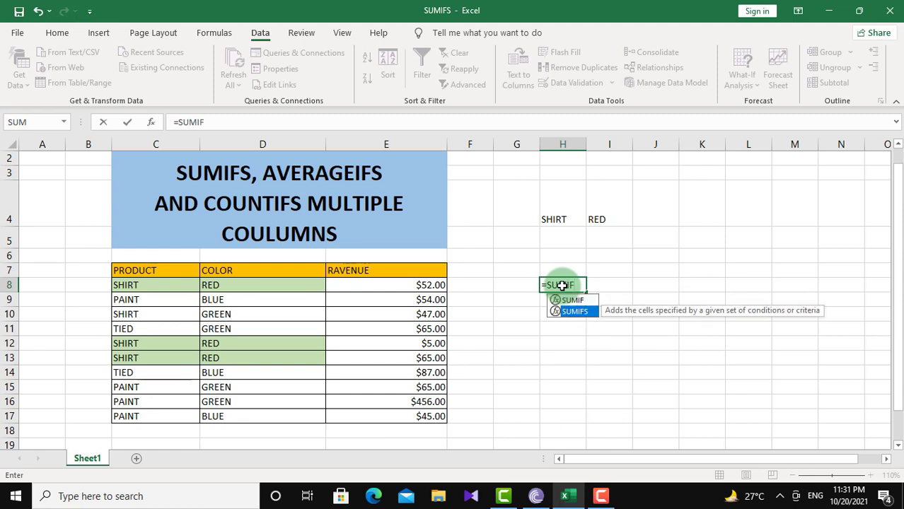
pyautogui.press('Tab')
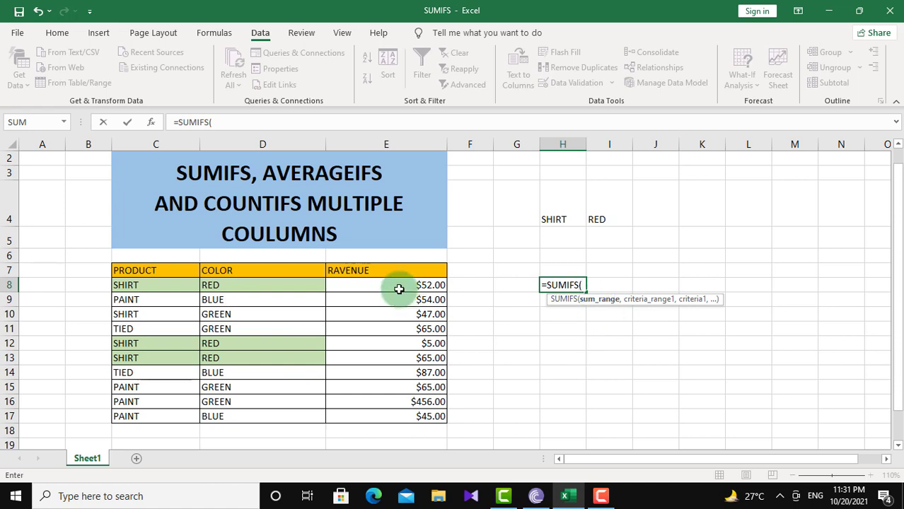
pyautogui.moveTo(399, 288); pyautogui.dragTo(394, 414)
pyautogui.moveTo(394, 284); pyautogui.dragTo(382, 418)
pyautogui.write(',')
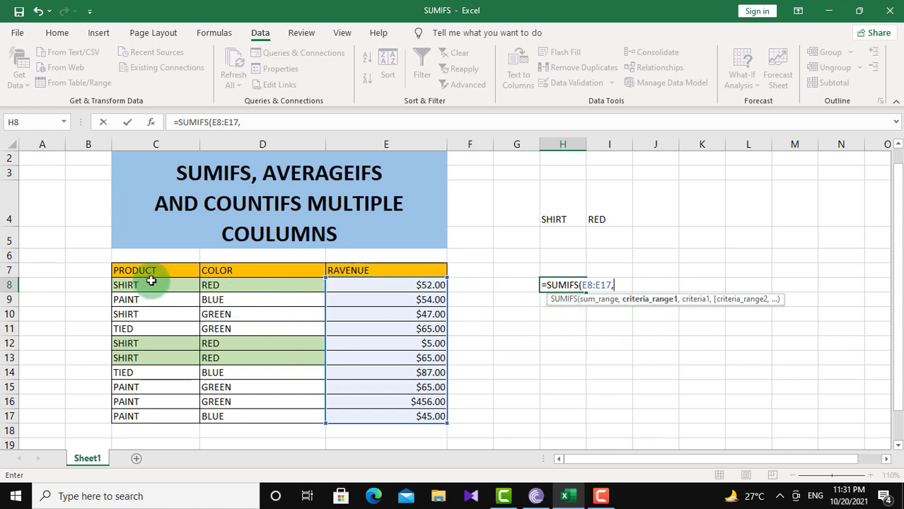
pyautogui.moveTo(150, 284); pyautogui.dragTo(138, 415)
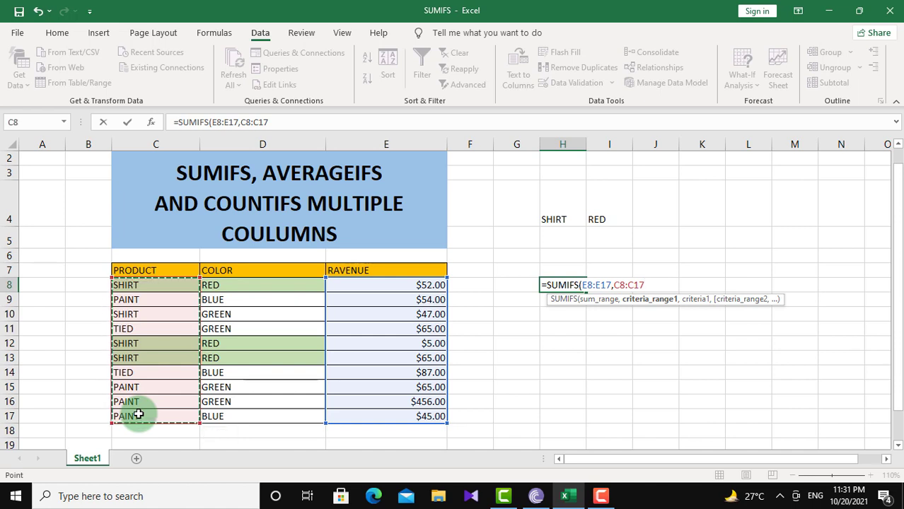
pyautogui.write(',')
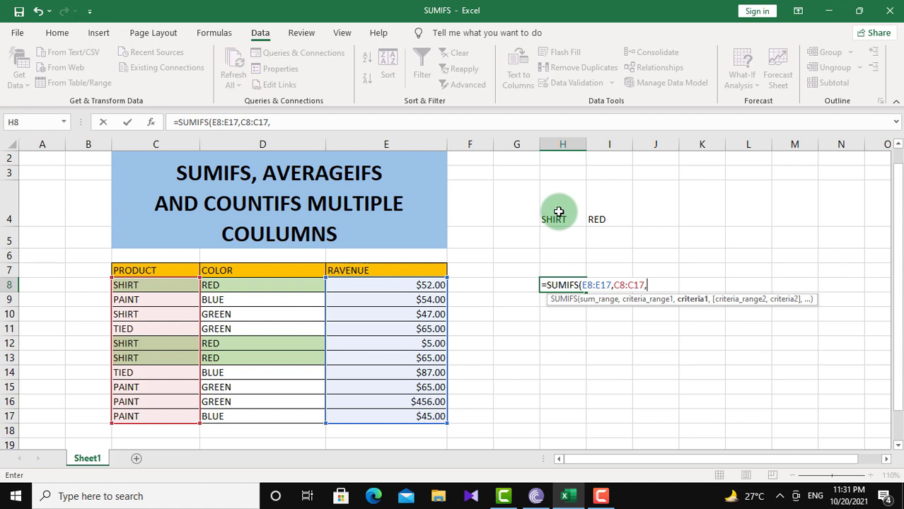
# Step: Finish H8 as =SUMIFS(E8:E17,C8:C17,H4,D8:D17,I4), returning 122 for SHIRT and RED
pyautogui.click(558, 213)
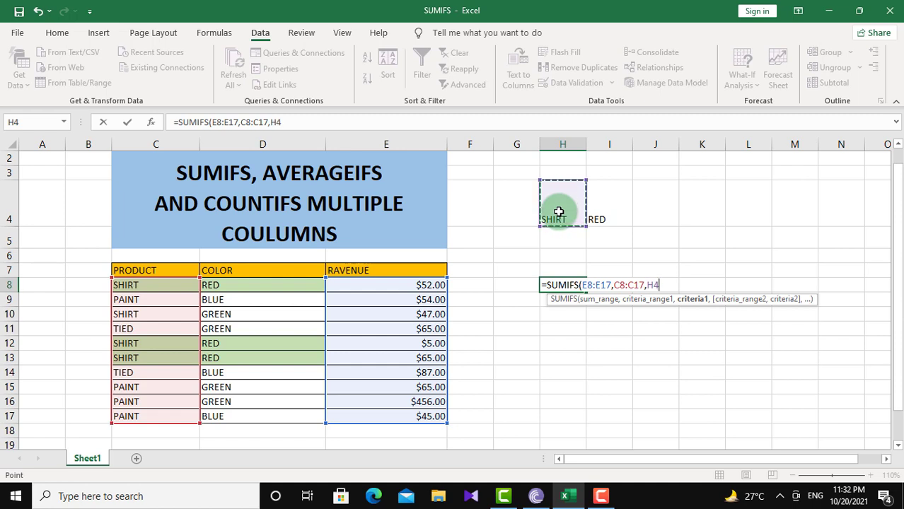
pyautogui.write(',')
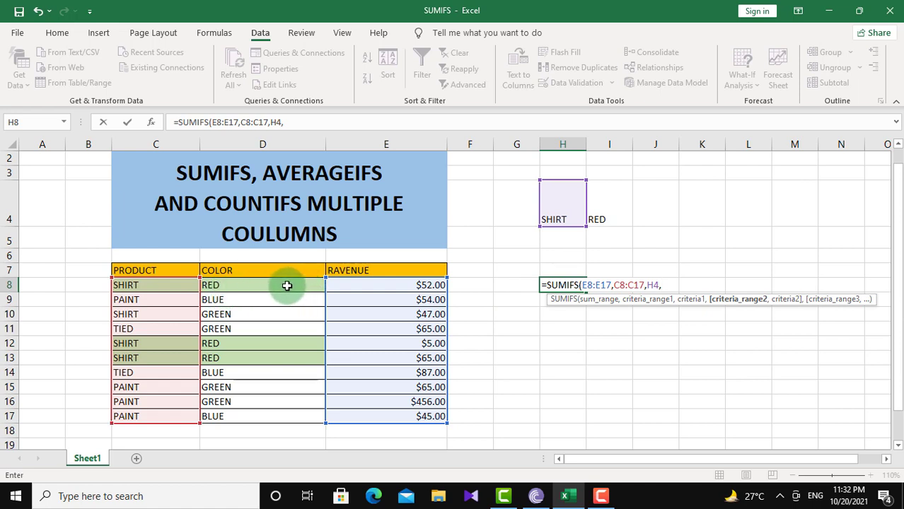
pyautogui.moveTo(265, 285); pyautogui.dragTo(254, 422)
pyautogui.click(256, 424)
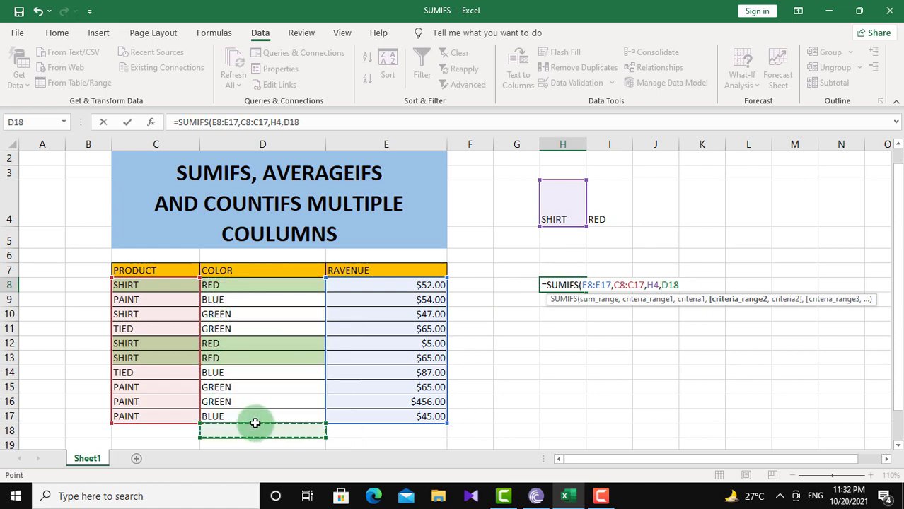
pyautogui.moveTo(259, 283); pyautogui.dragTo(236, 416)
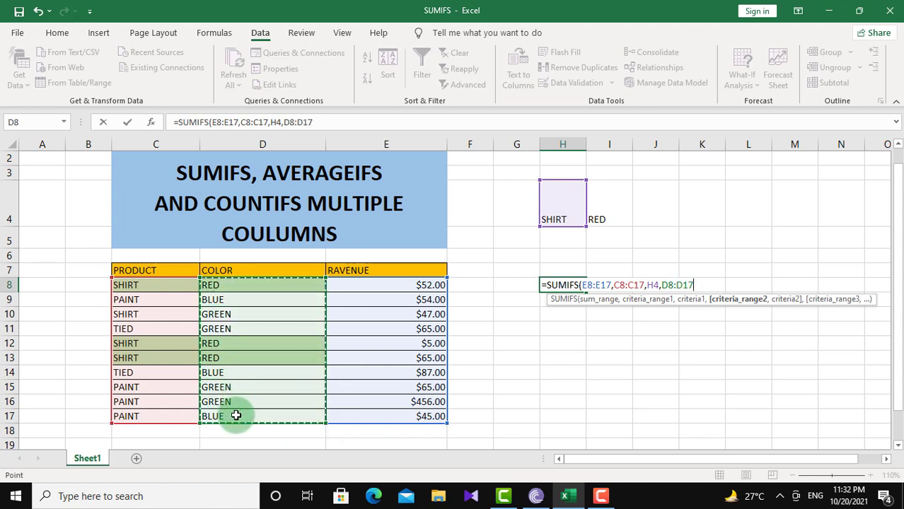
pyautogui.write(',')
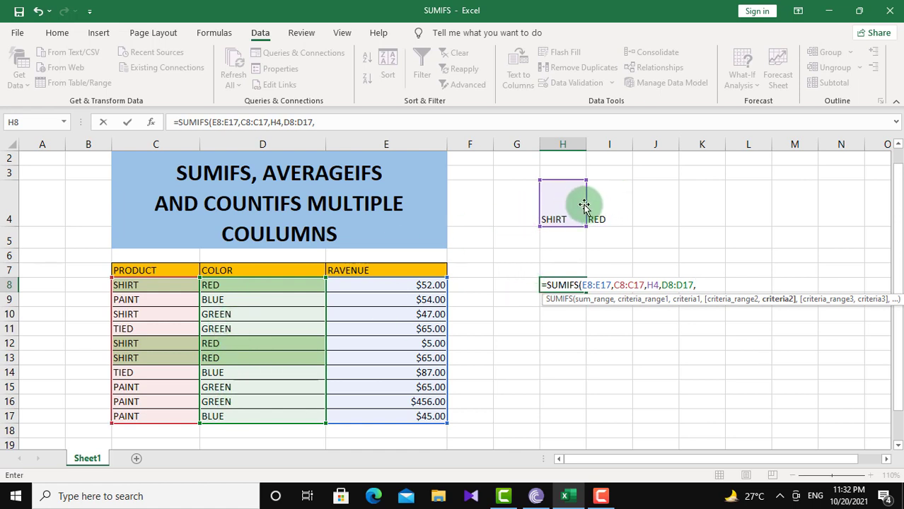
pyautogui.click(609, 207)
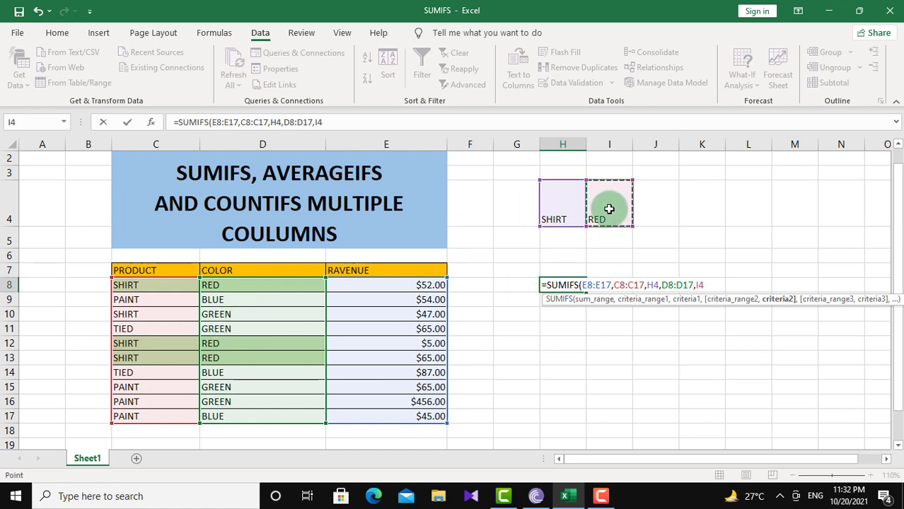
pyautogui.write(')')
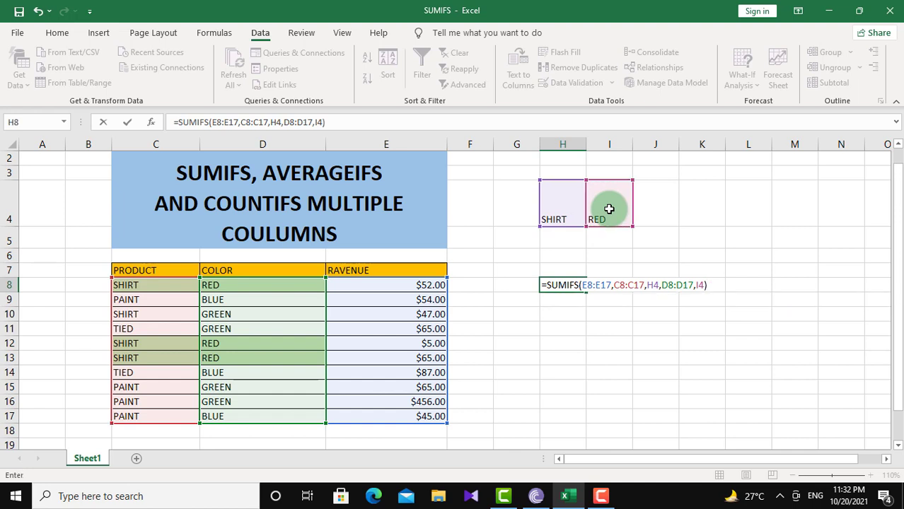
pyautogui.press('Return')
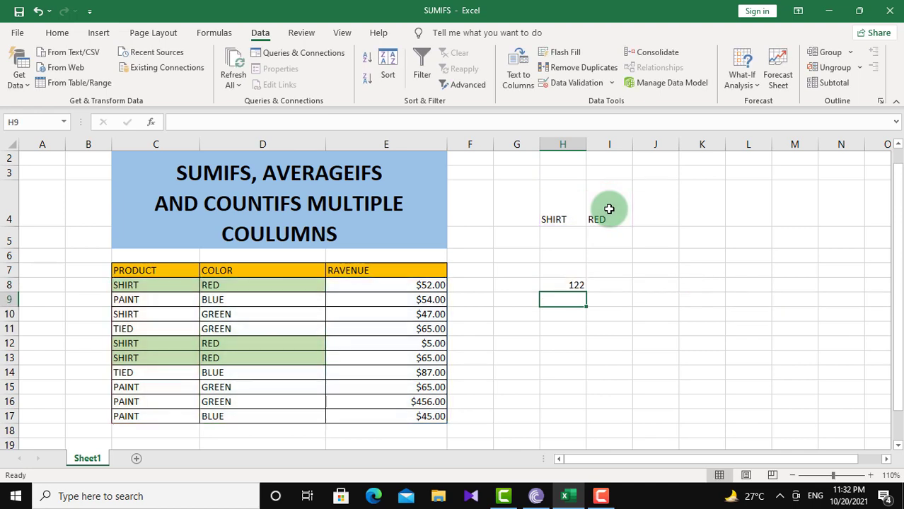
pyautogui.click(570, 285)
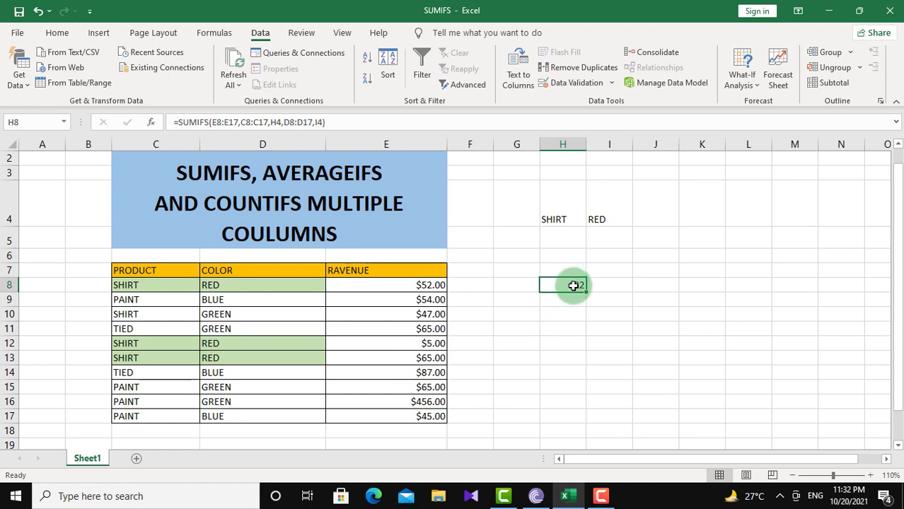
# Step: Choose PAINT in the H4 dropdown and GREEN in the I4 dropdown, making H8 show 521
pyautogui.click(566, 217)
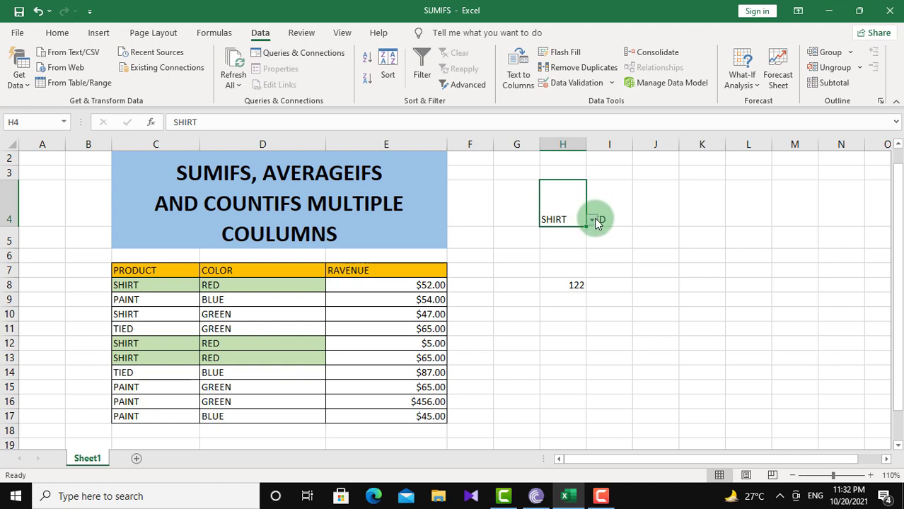
pyautogui.click(595, 221)
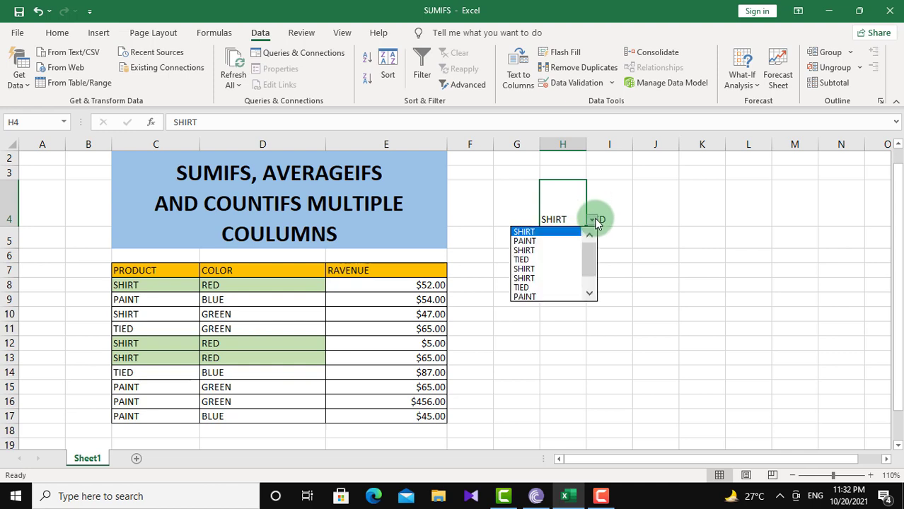
pyautogui.click(553, 242)
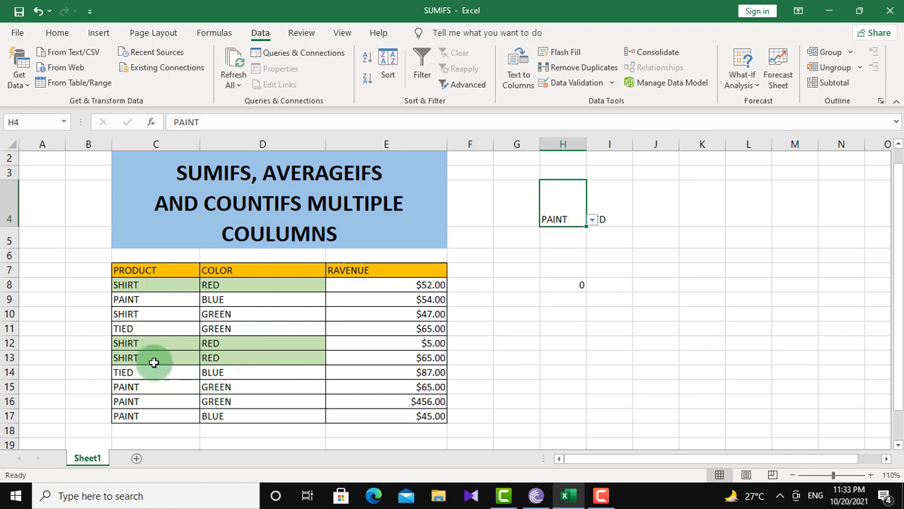
pyautogui.click(614, 217)
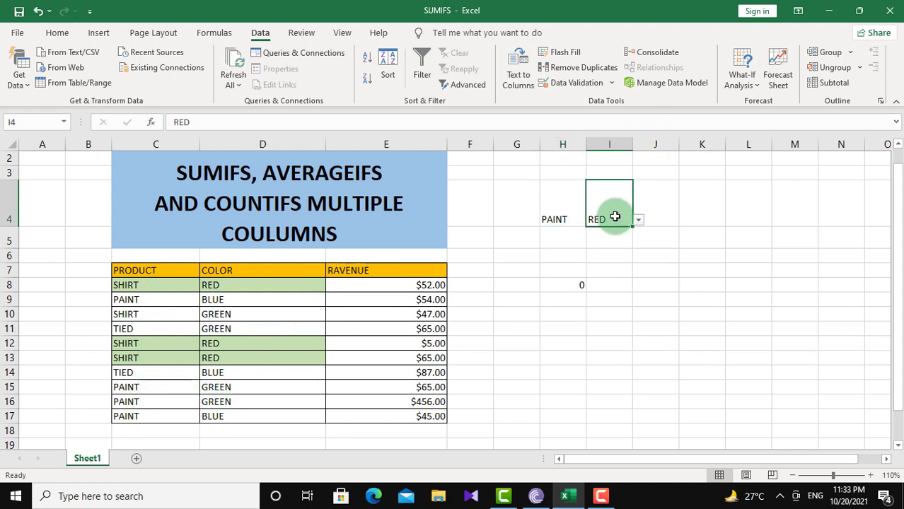
pyautogui.click(638, 221)
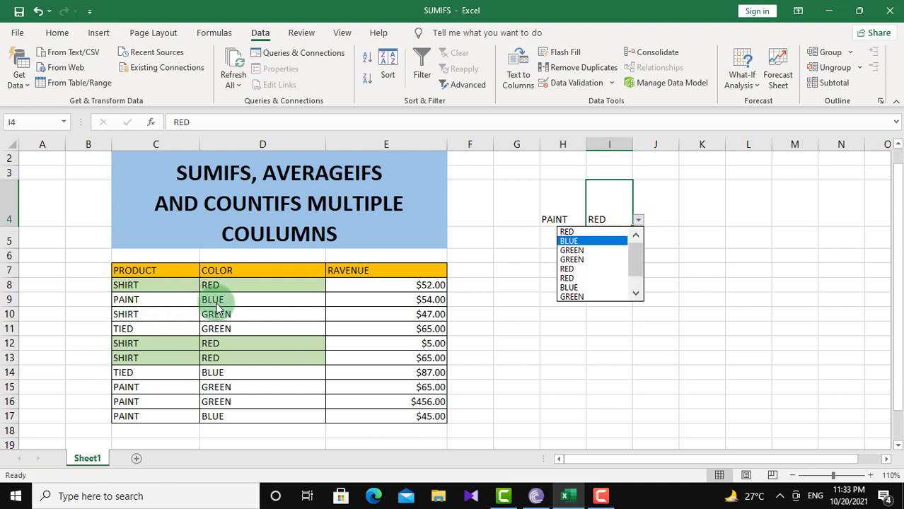
pyautogui.click(587, 250)
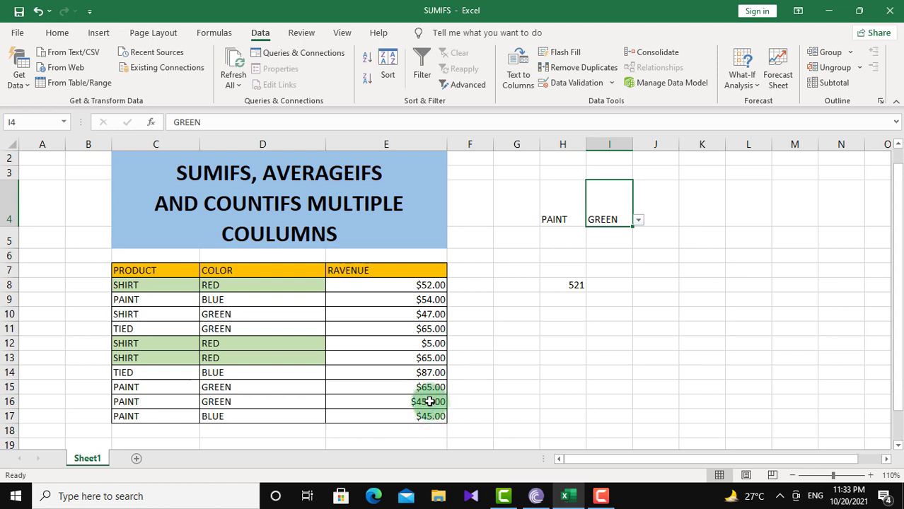
# Step: Change E16's revenue to 5, check H8's total of 70, then select H9
pyautogui.click(430, 401)
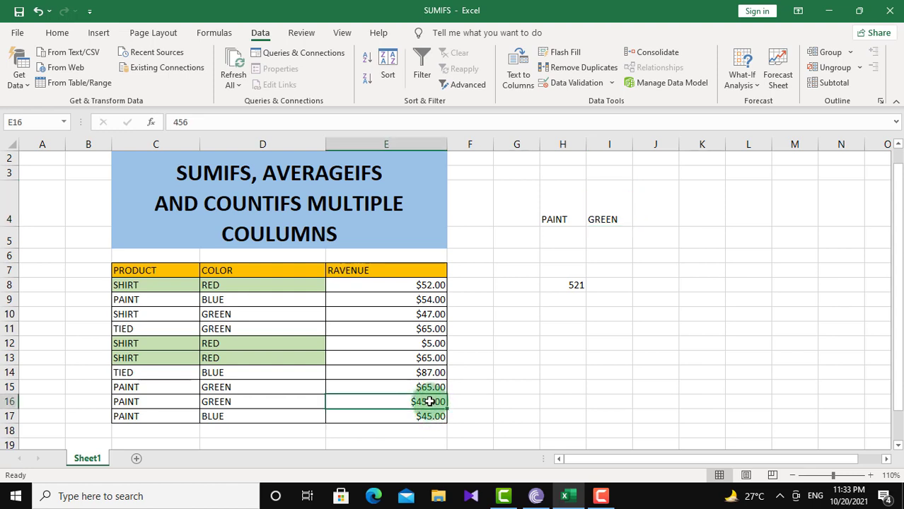
pyautogui.write('5')
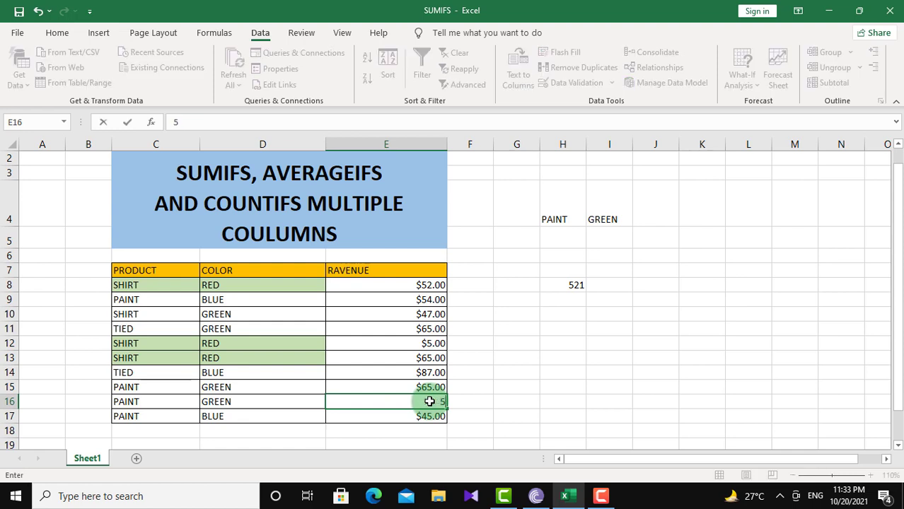
pyautogui.press('Return')
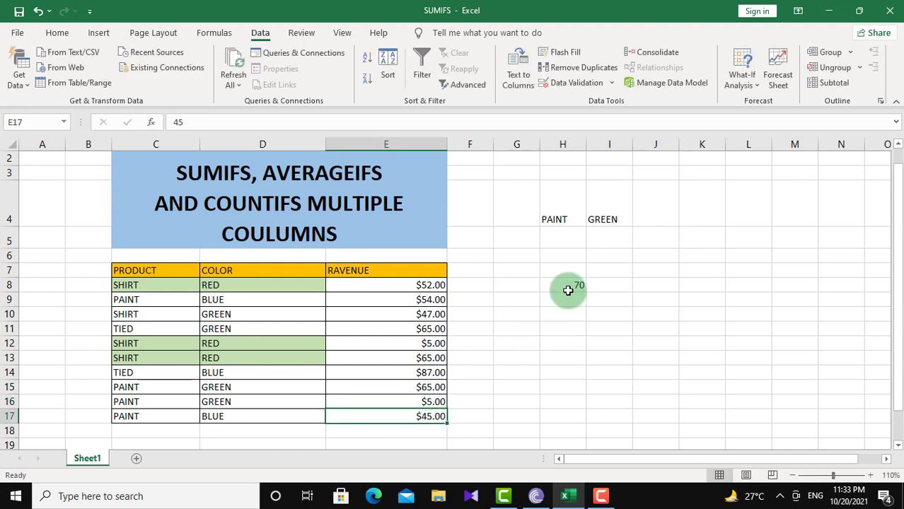
pyautogui.click(568, 287)
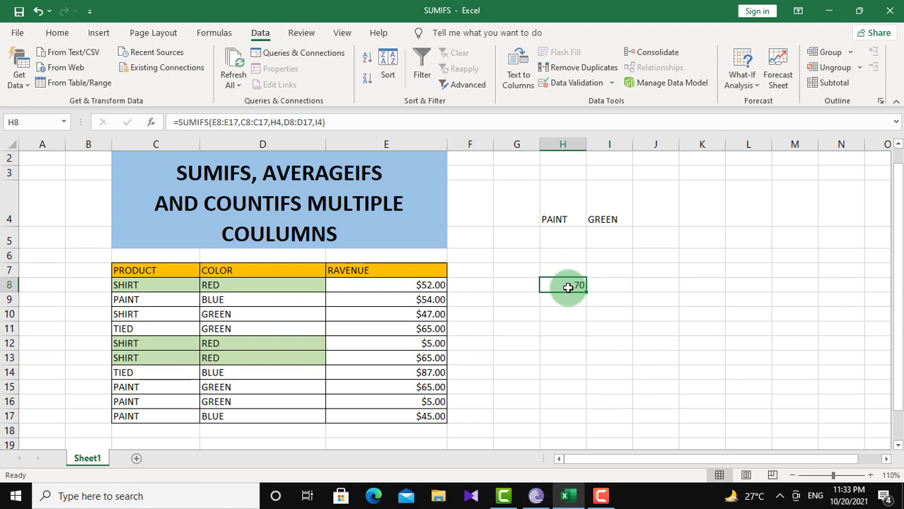
pyautogui.click(572, 297)
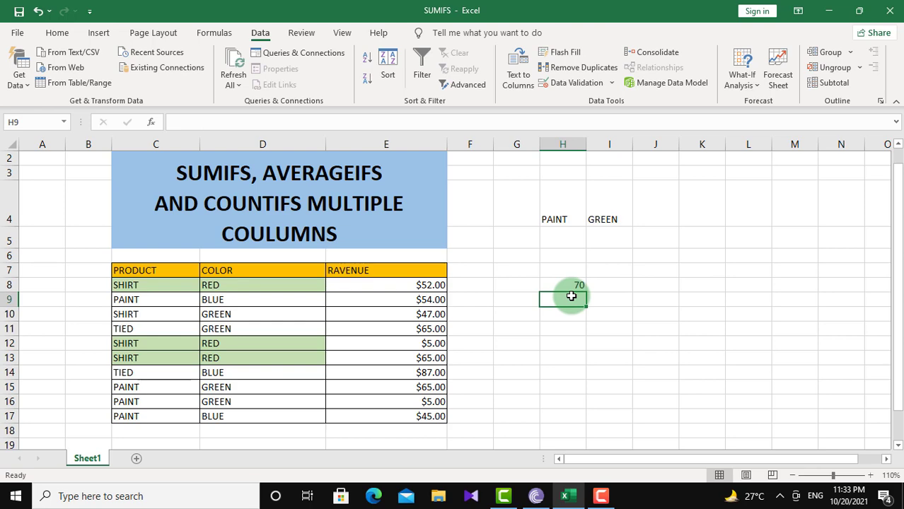
# Step: Enter =COUNTIFS(C8:C17,H4,D8:D17,I4) in H9, counting 2 PAINT–GREEN rows
pyautogui.write('=')
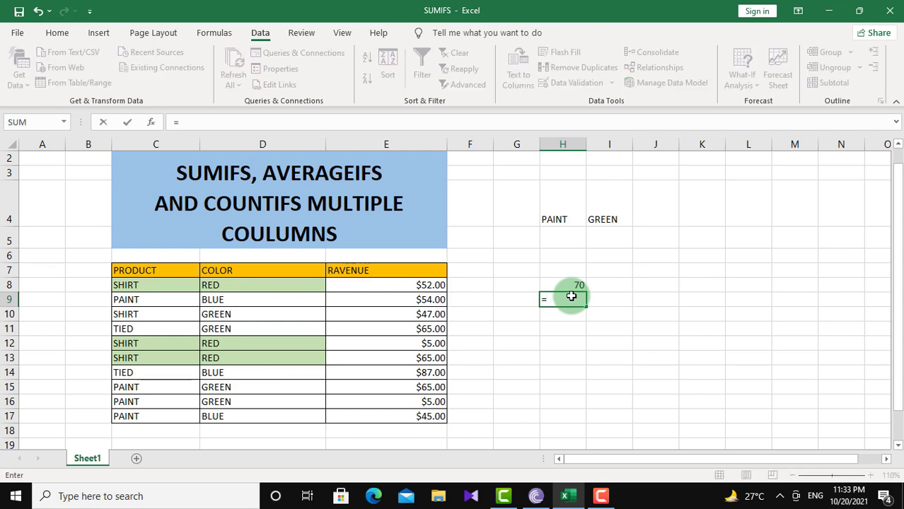
pyautogui.write('COU')
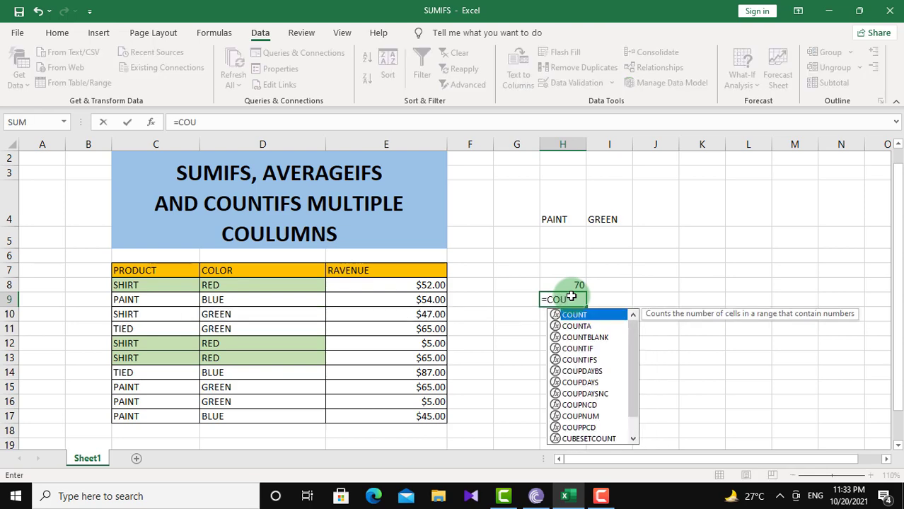
pyautogui.write('NTIFS')
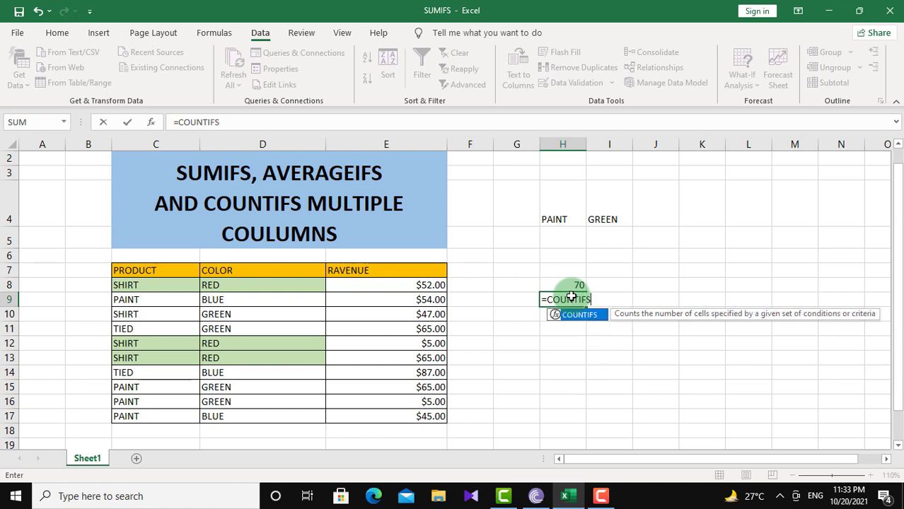
pyautogui.write('(')
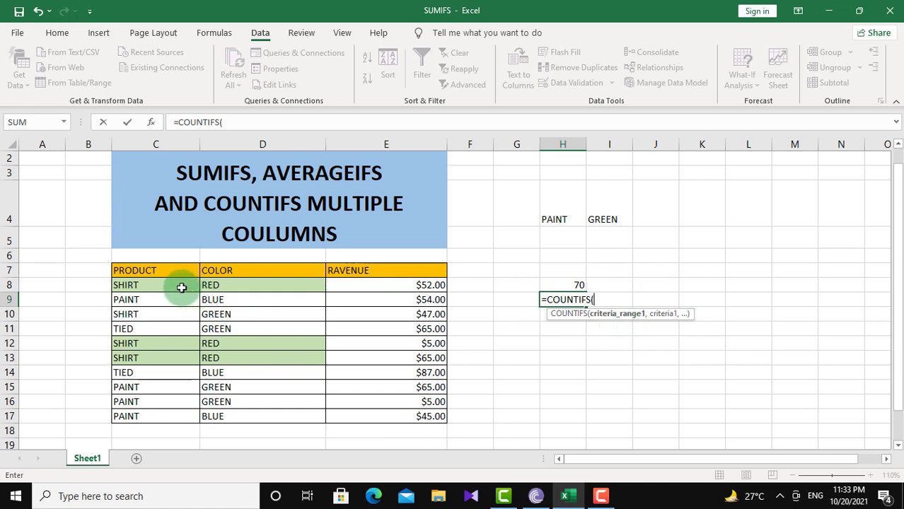
pyautogui.moveTo(182, 287); pyautogui.dragTo(170, 411)
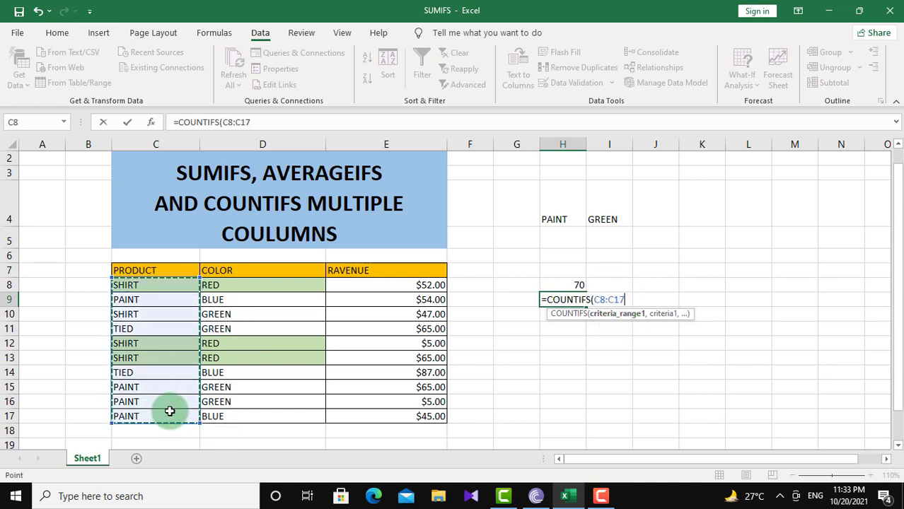
pyautogui.write(',')
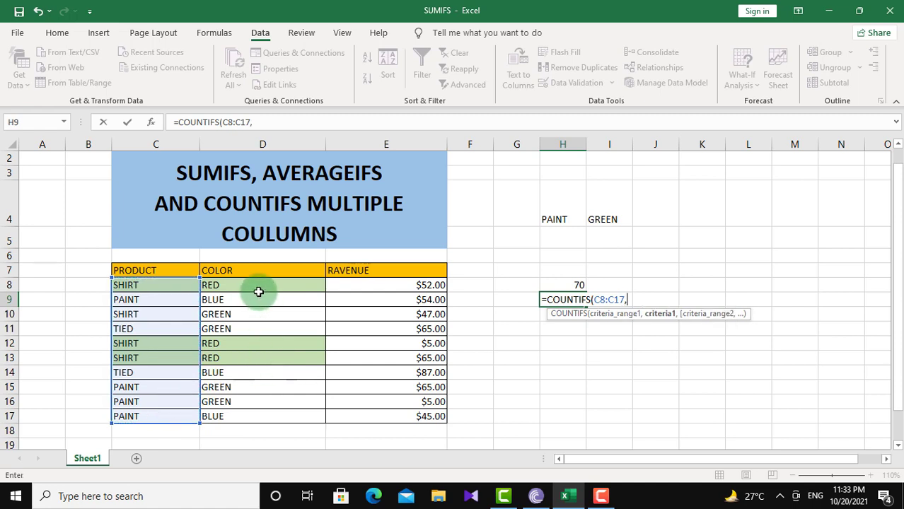
pyautogui.click(557, 221)
pyautogui.write(',')
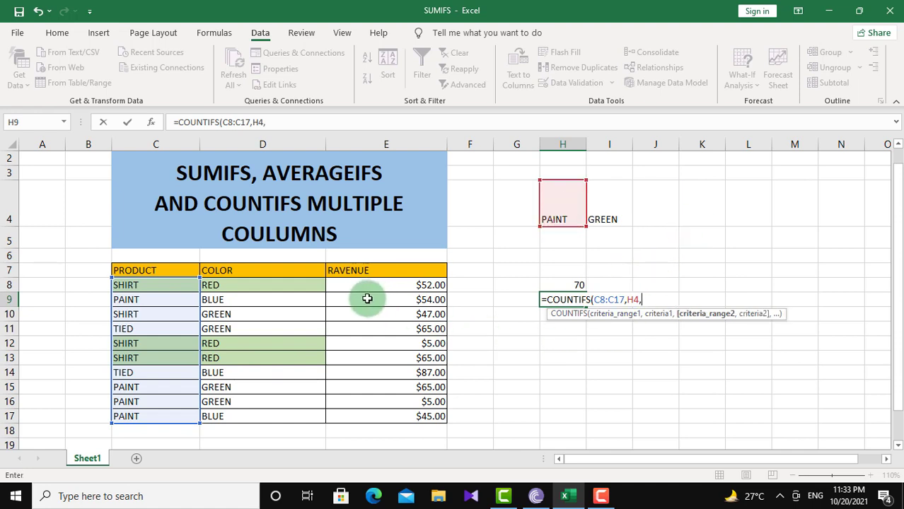
pyautogui.moveTo(303, 285); pyautogui.dragTo(288, 416)
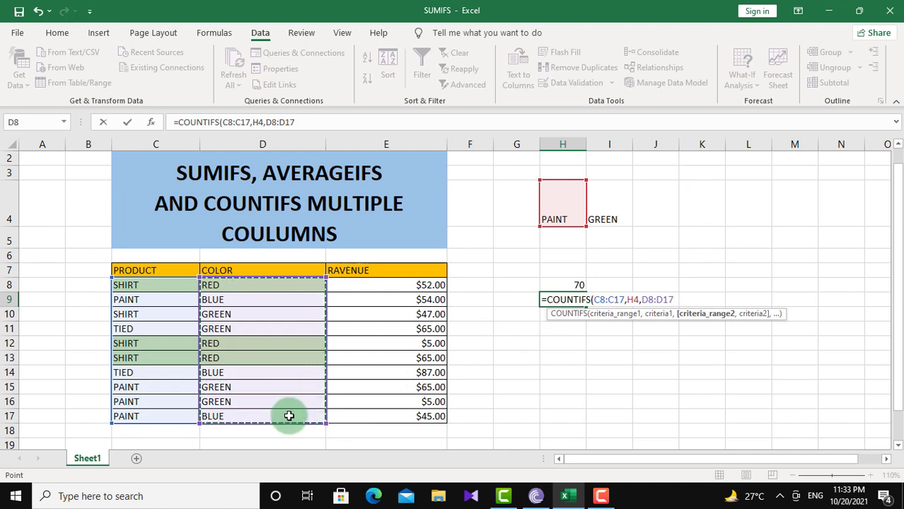
pyautogui.write(',')
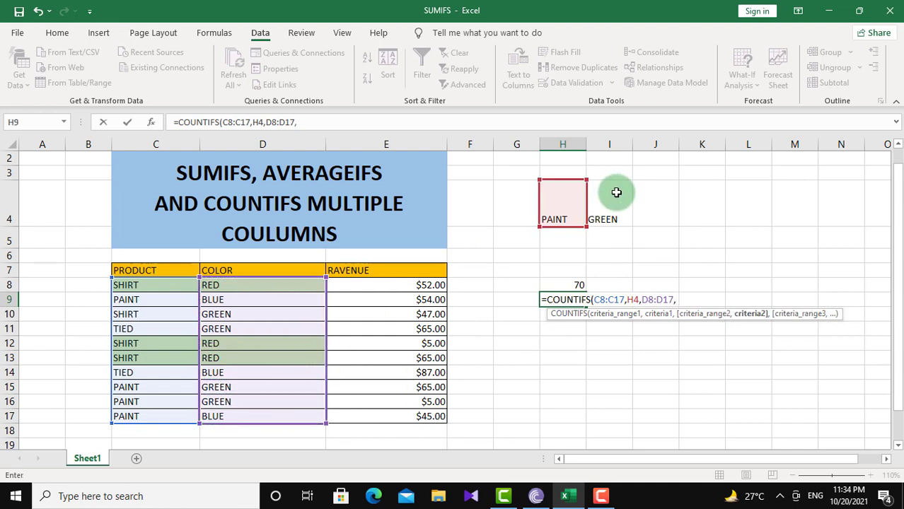
pyautogui.click(609, 205)
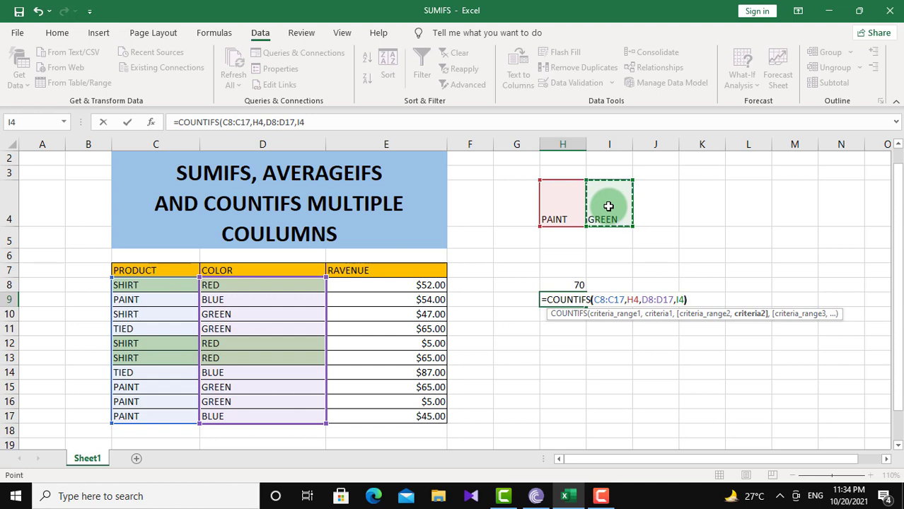
pyautogui.press('Return')
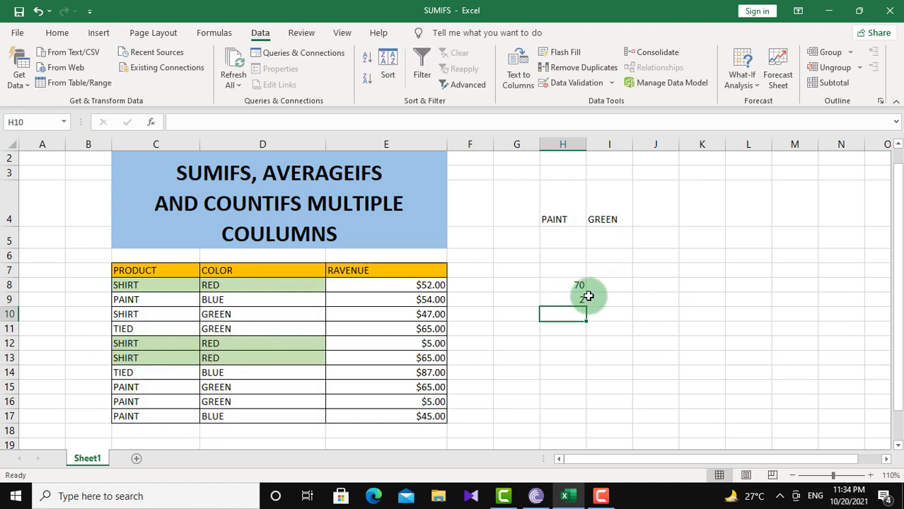
# Step: Switch the criteria to SHIRT in H4 and RED in I4, giving 122 and 3
pyautogui.click(573, 299)
pyautogui.click(566, 203)
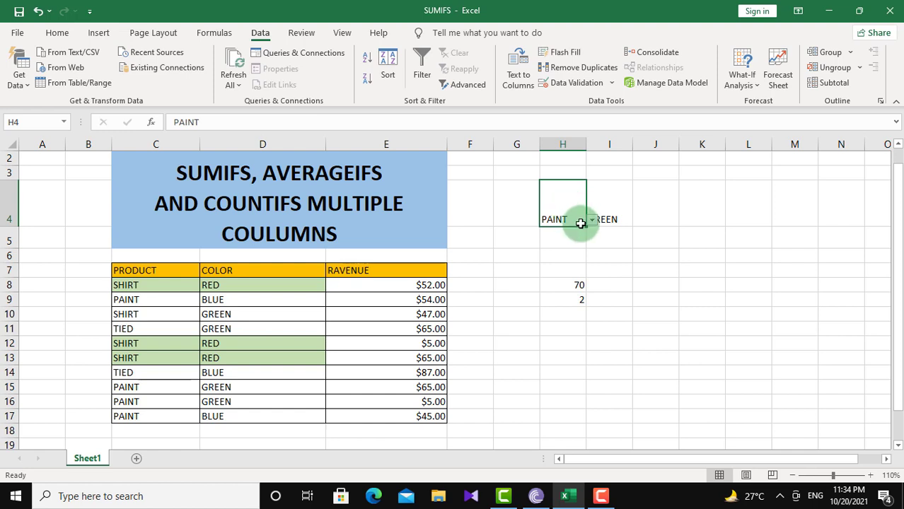
pyautogui.click(591, 220)
pyautogui.click(557, 241)
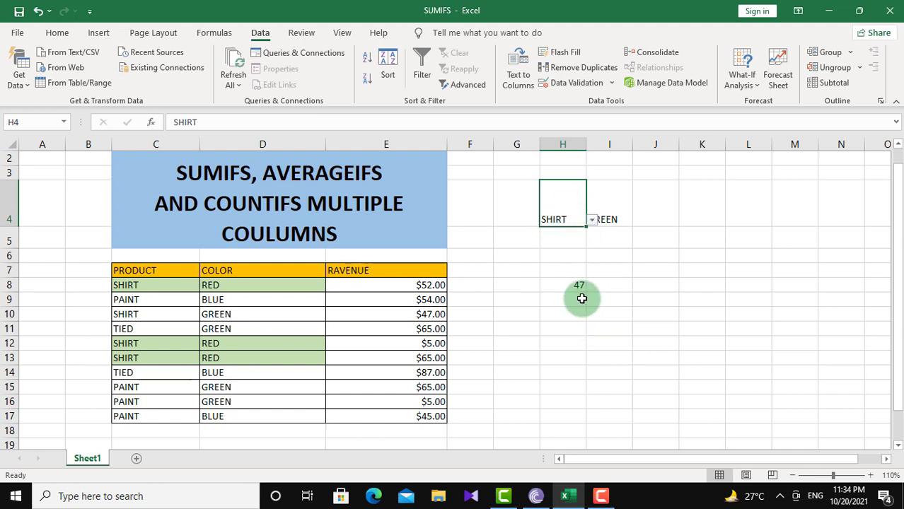
pyautogui.click(618, 205)
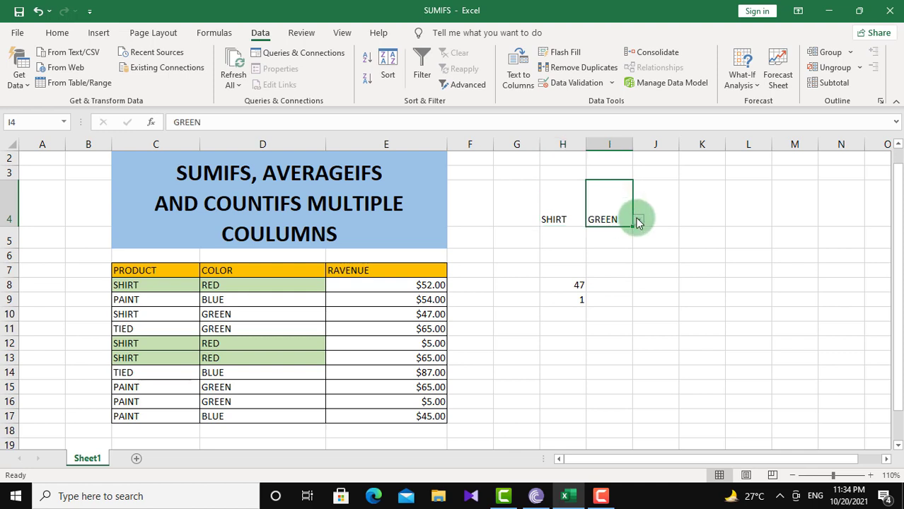
pyautogui.click(637, 222)
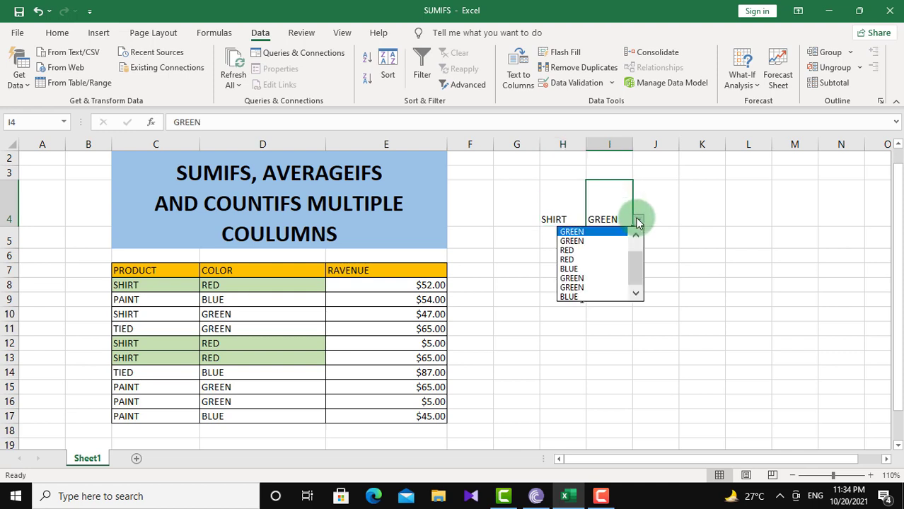
pyautogui.click(597, 252)
pyautogui.click(577, 300)
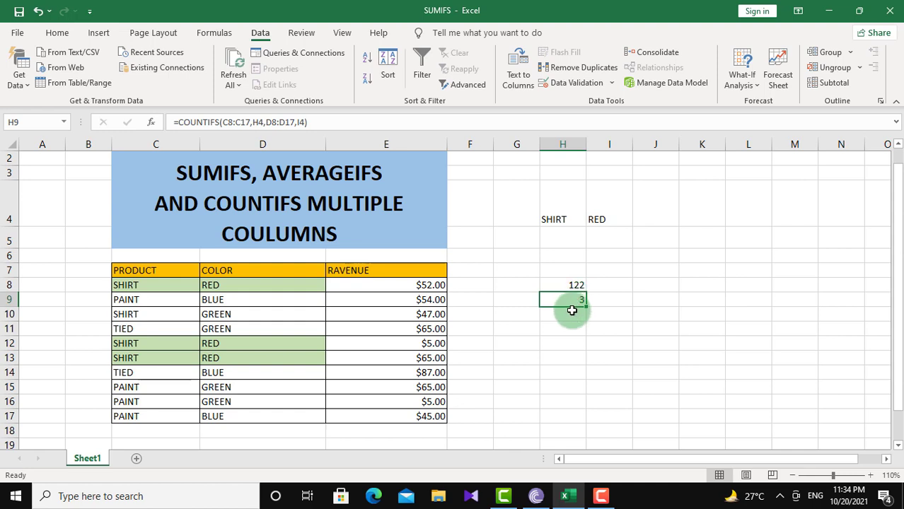
# Step: Start =AVERAGEIFS in H10 with E8:E17 as the average range
pyautogui.click(572, 315)
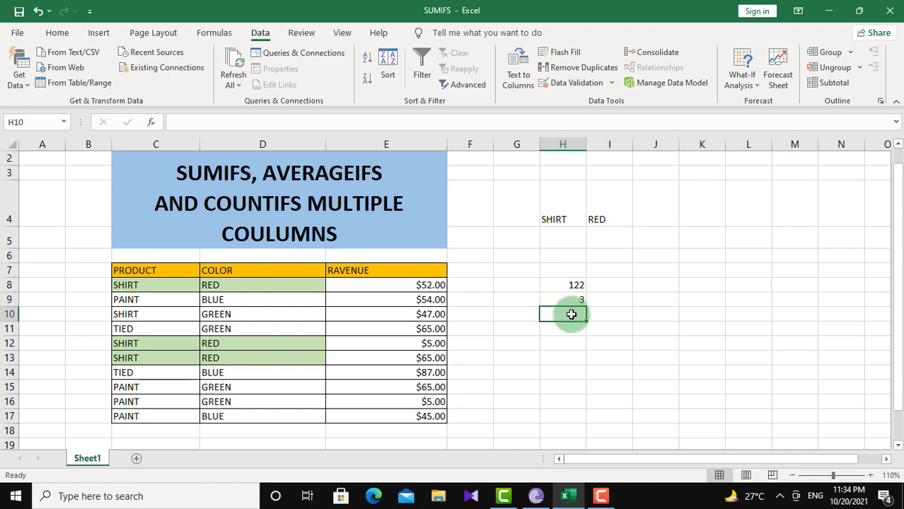
pyautogui.write('=')
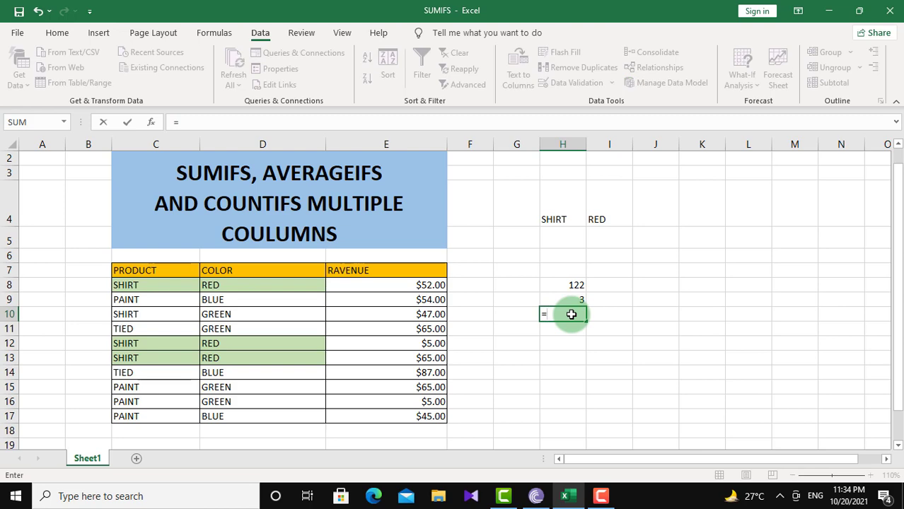
pyautogui.write('AVE')
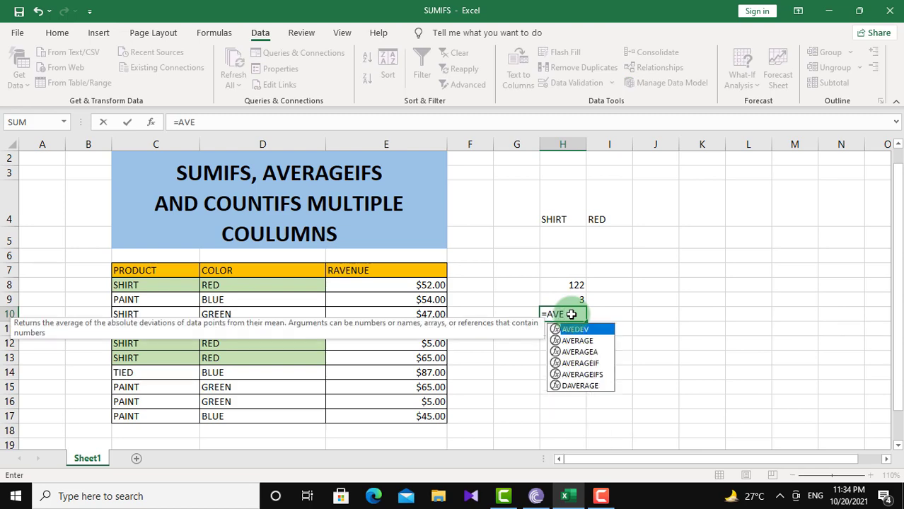
pyautogui.write('R')
pyautogui.press('Down')
pyautogui.press('Down')
pyautogui.press('Down')
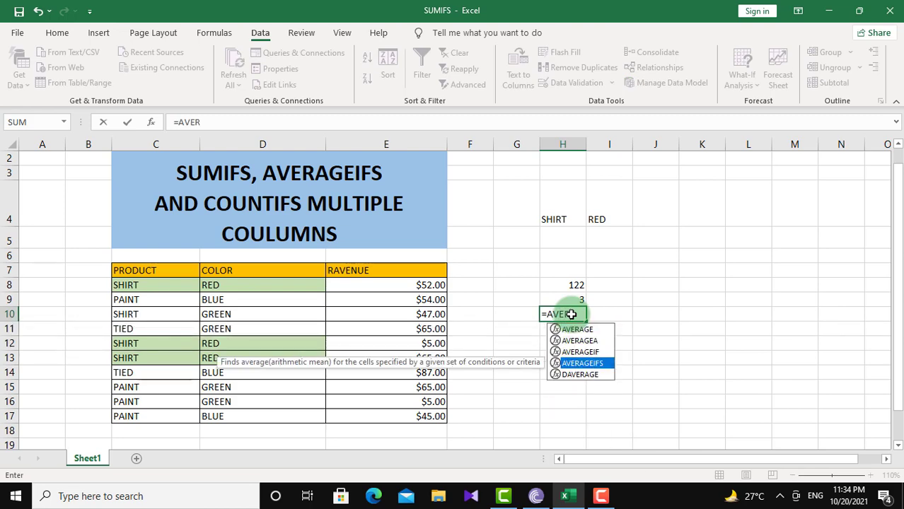
pyautogui.press('Tab')
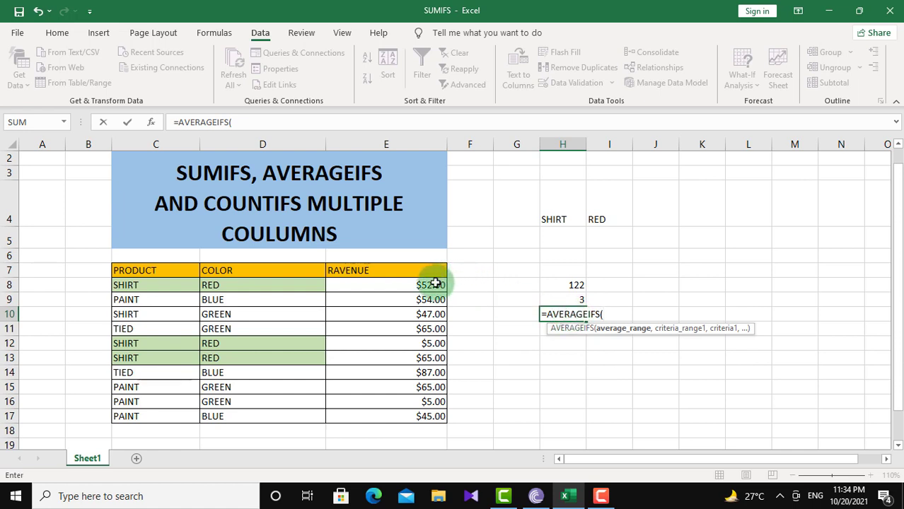
pyautogui.moveTo(433, 285); pyautogui.dragTo(430, 416)
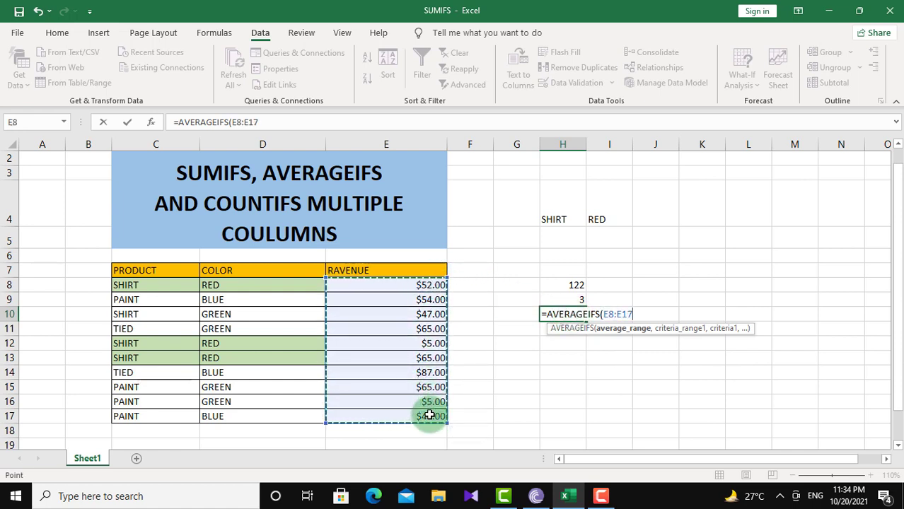
pyautogui.write(',')
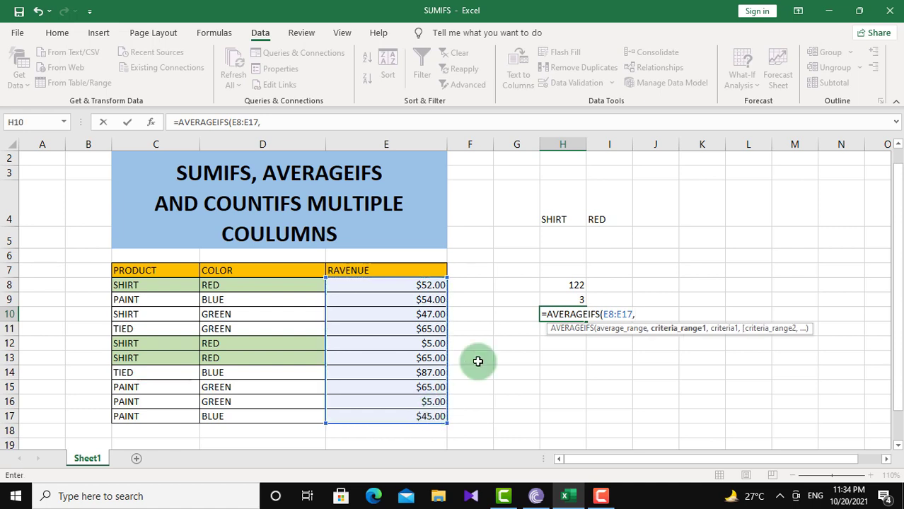
# Step: Add criteria C8:C17 with H4 and D8:D17 with I4, producing 40.66667
pyautogui.click(218, 314)
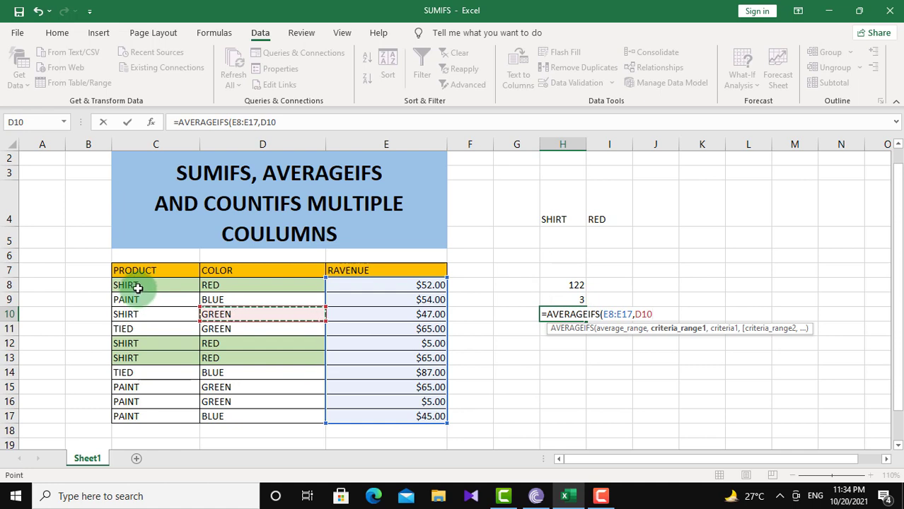
pyautogui.moveTo(138, 287); pyautogui.dragTo(130, 420)
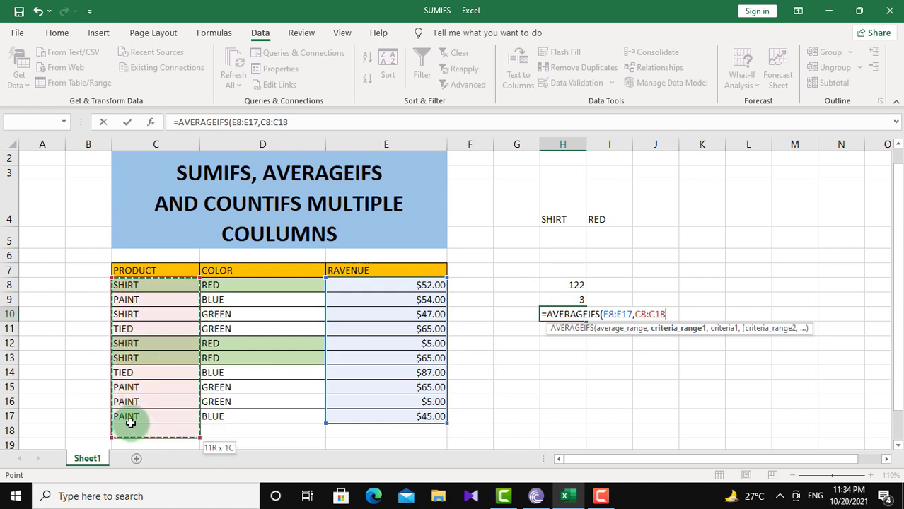
pyautogui.write(',')
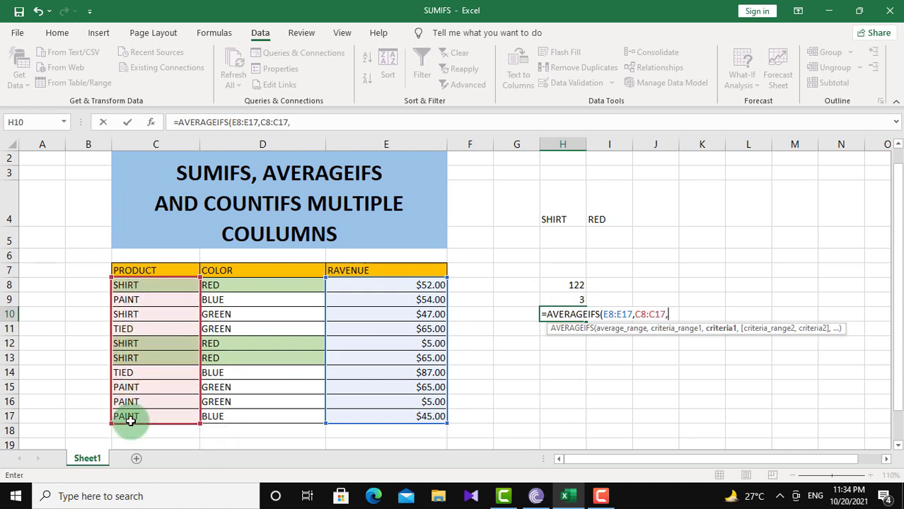
pyautogui.click(555, 220)
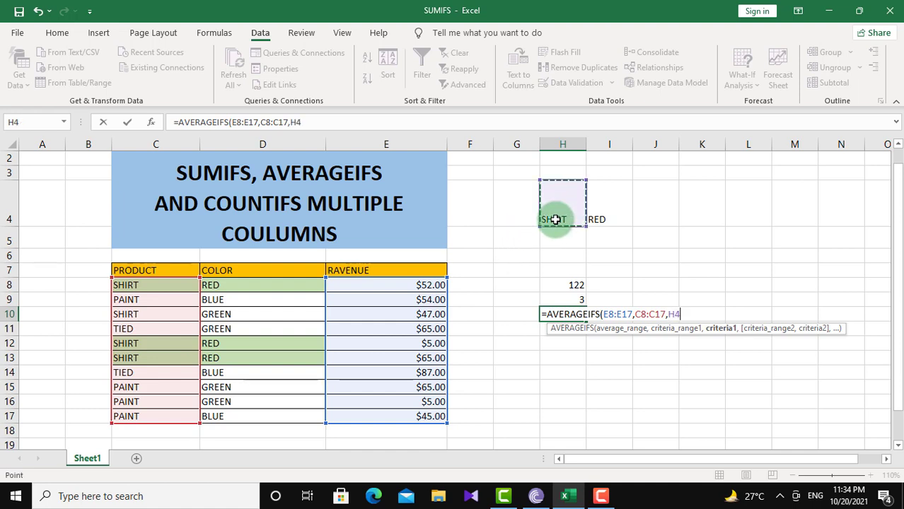
pyautogui.write(',')
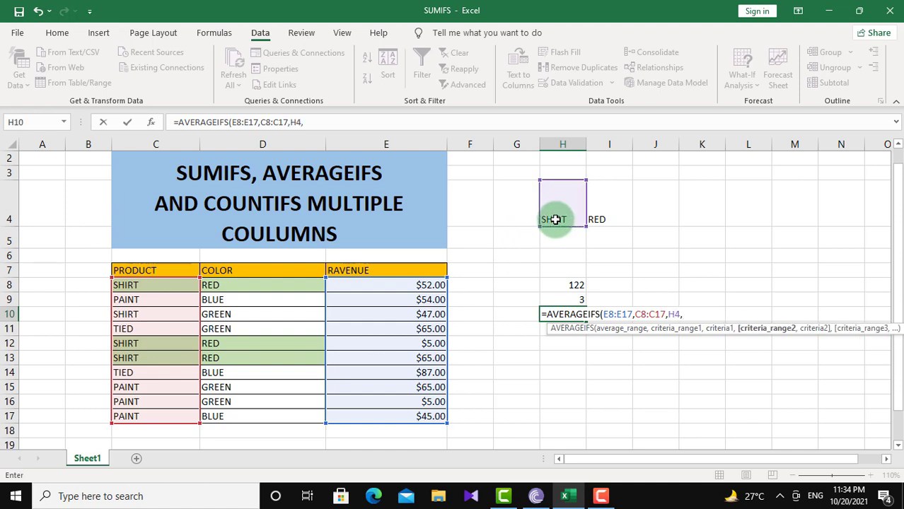
pyautogui.moveTo(280, 286); pyautogui.dragTo(272, 414)
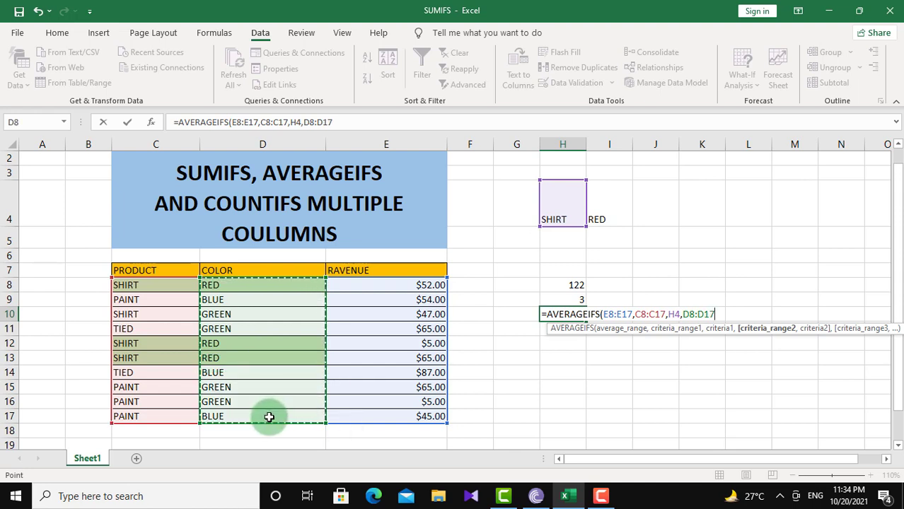
pyautogui.write(',')
pyautogui.click(610, 215)
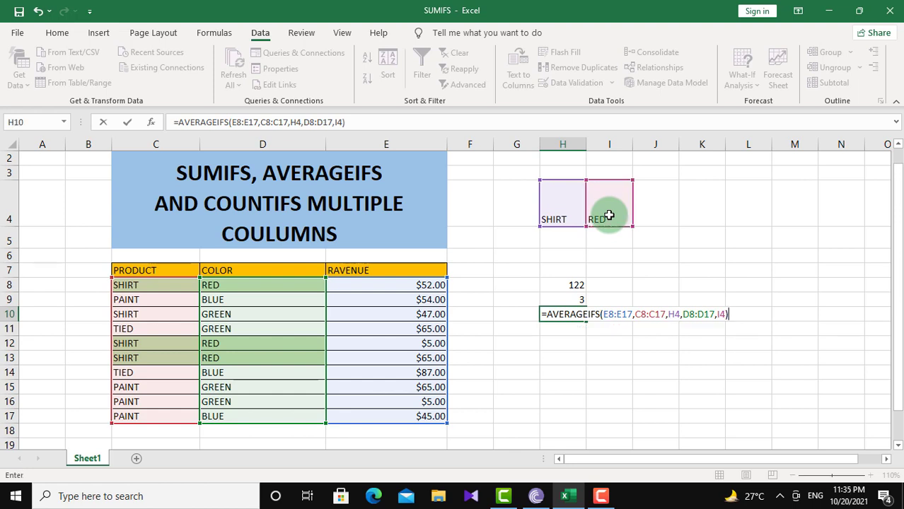
pyautogui.press('Return')
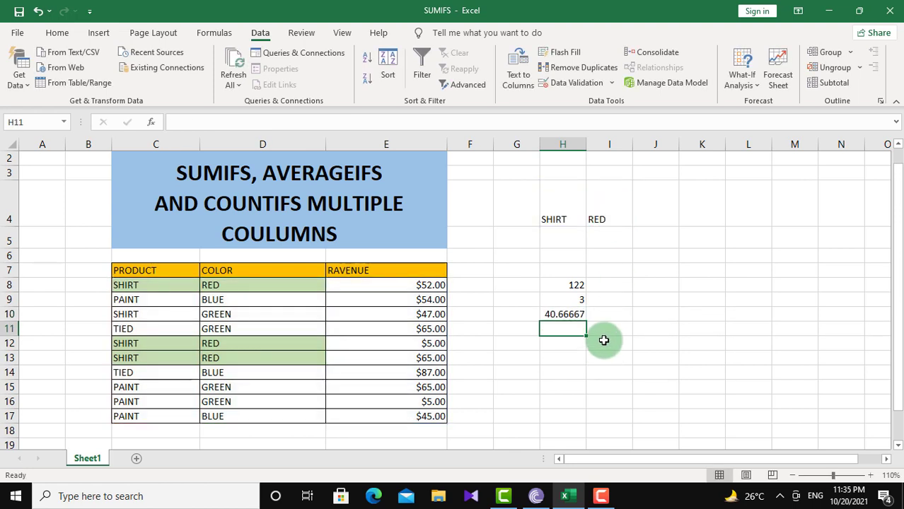
# Step: Choose PAINT in H4 and GREEN in I4, updating results to 70, 2 and 35
pyautogui.click(563, 314)
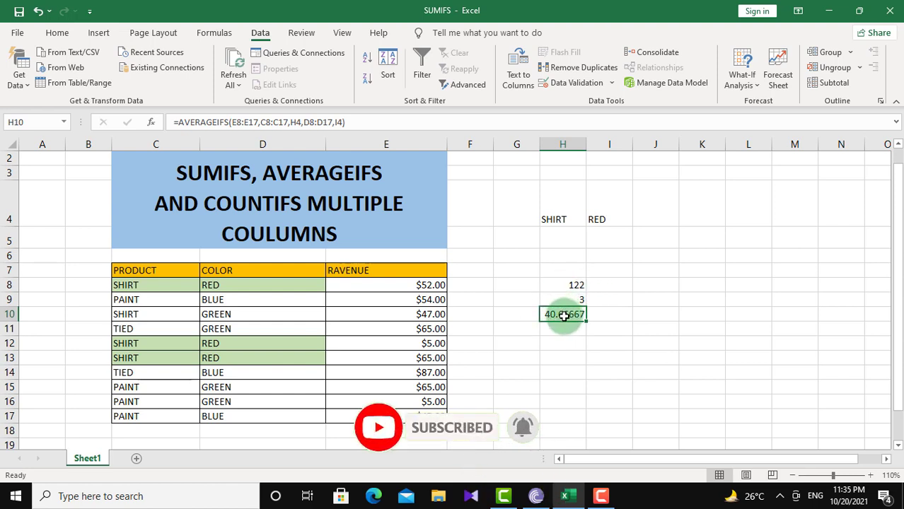
pyautogui.click(562, 219)
pyautogui.click(591, 220)
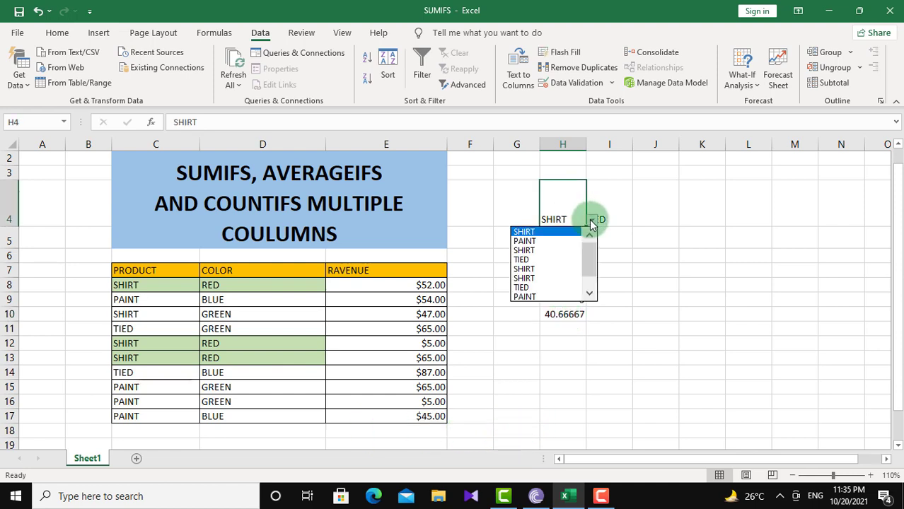
pyautogui.click(561, 242)
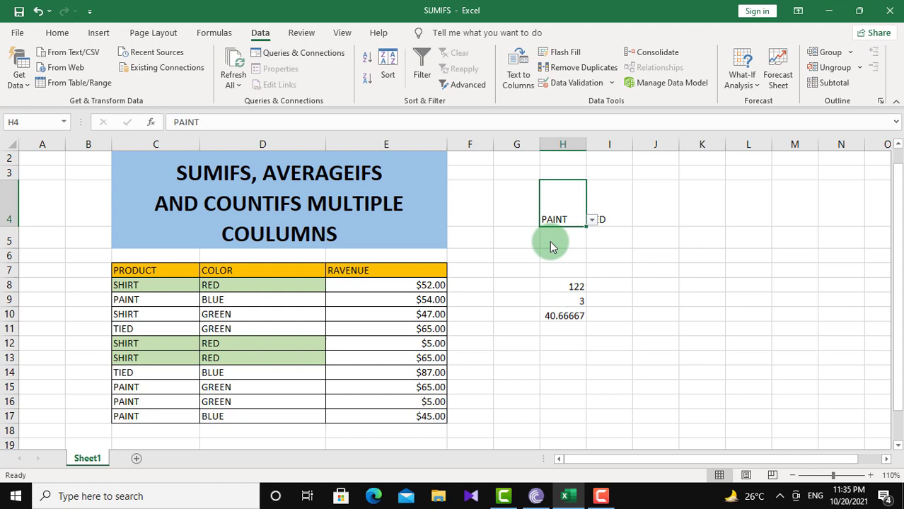
pyautogui.click(614, 218)
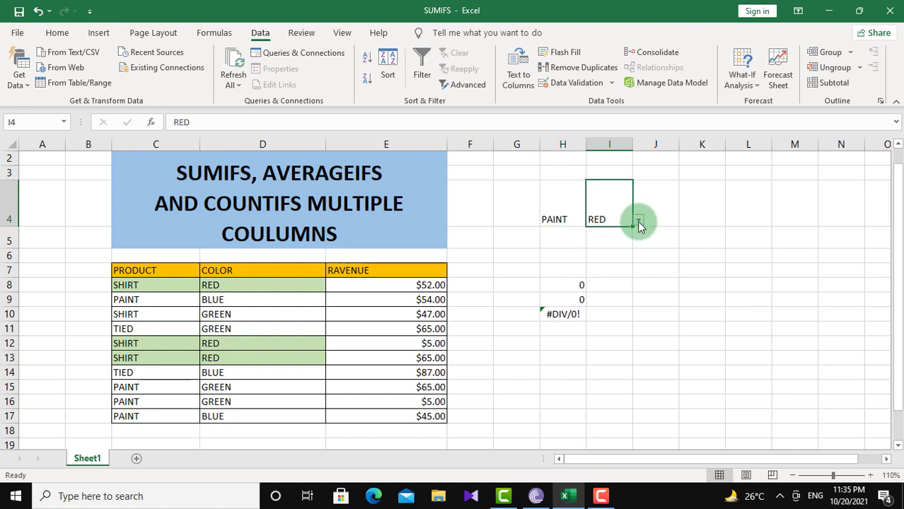
pyautogui.click(639, 225)
pyautogui.click(607, 252)
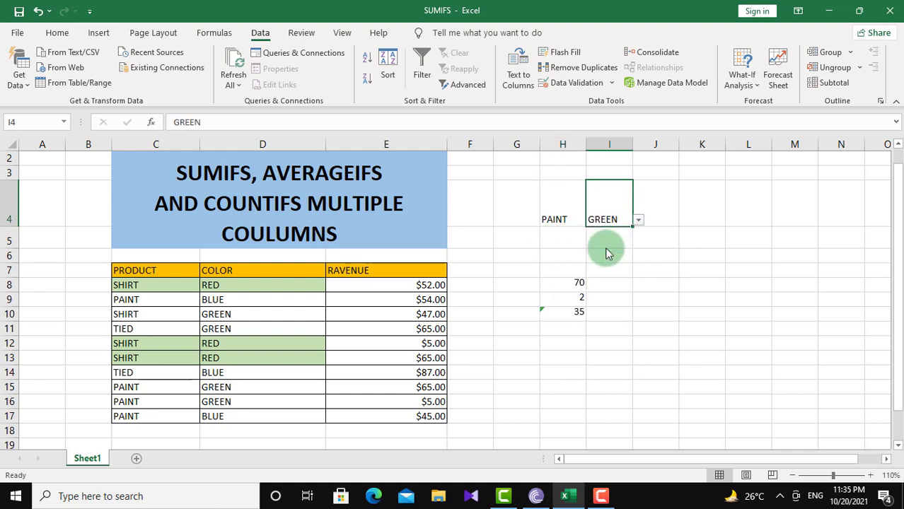